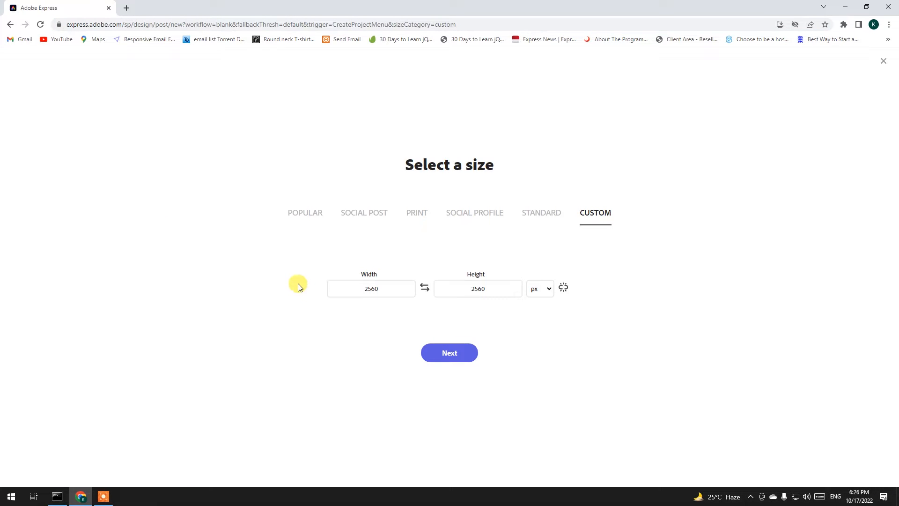
Create a blank design with a custom size of 6000 by 4000 px
{"action": "left_click", "coordinate": [389, 286]}
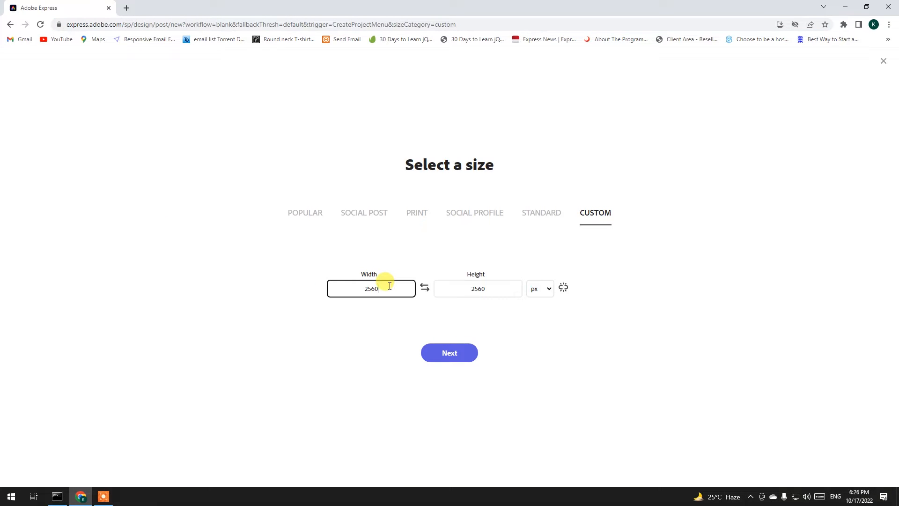
{"action": "type", "text": "60"}
{"action": "key", "text": "Tab"}
{"action": "left_click", "coordinate": [479, 288]}
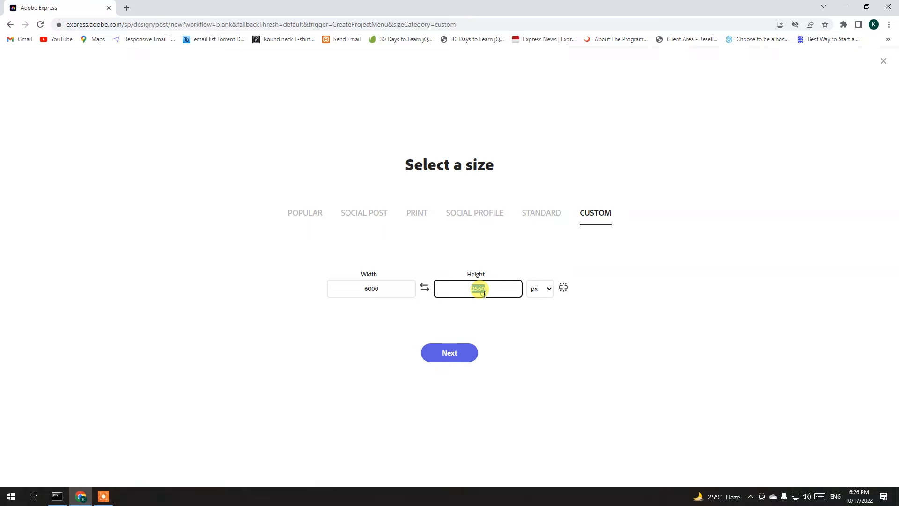
{"action": "type", "text": "4000"}
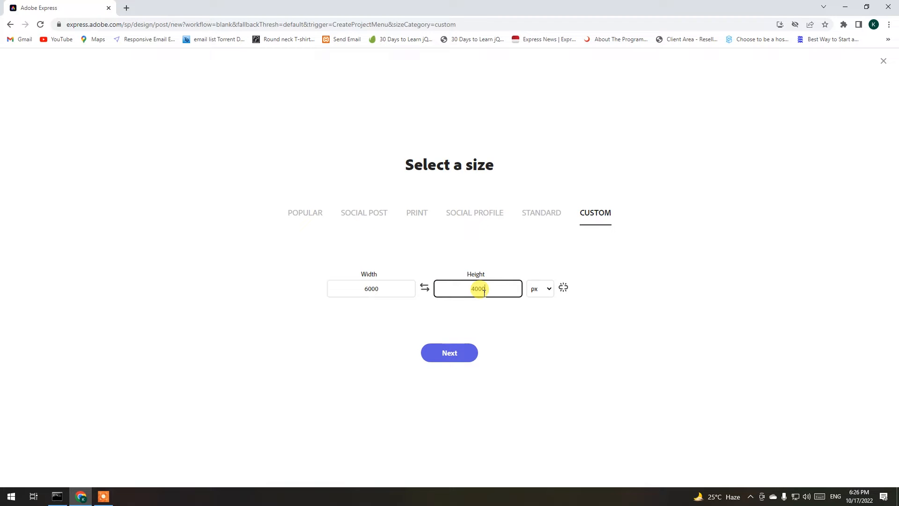
{"action": "left_click", "coordinate": [464, 354]}
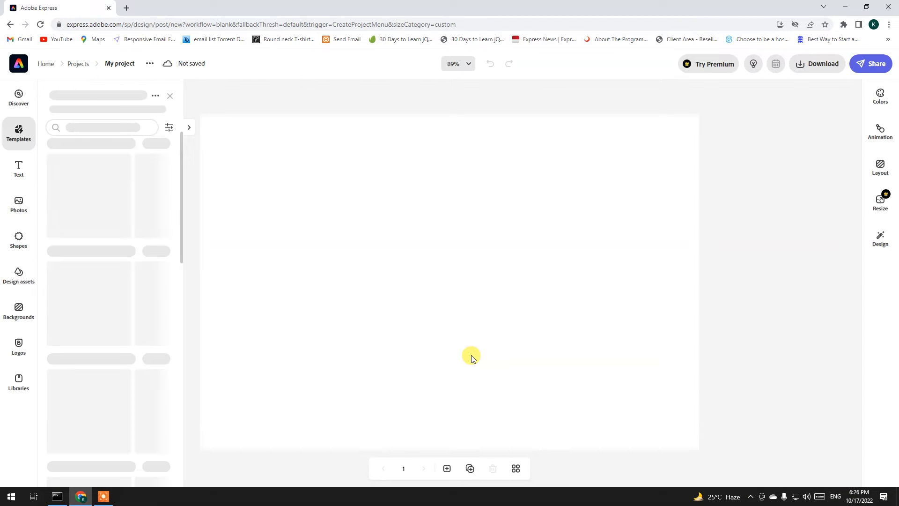
Upload the photo abc.jpg from the Desktop folder onto the blank canvas
{"action": "left_click", "coordinate": [421, 232]}
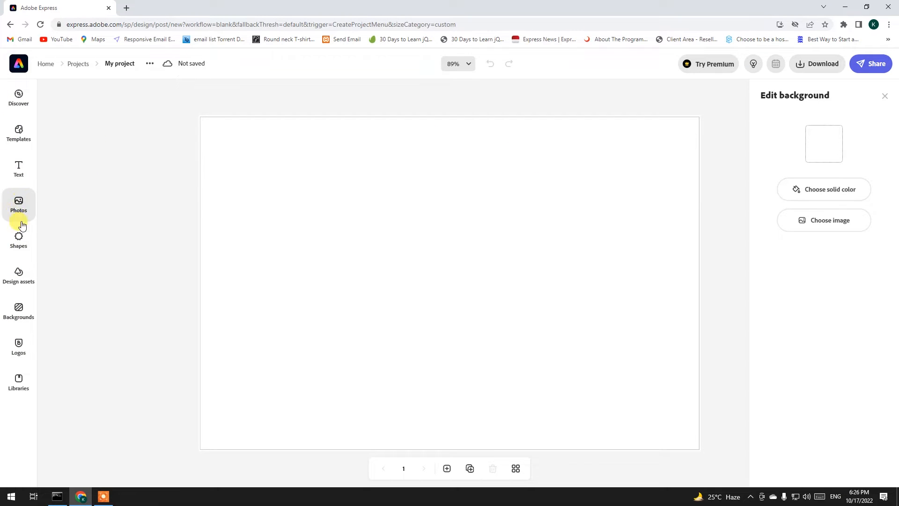
{"action": "left_click", "coordinate": [26, 206]}
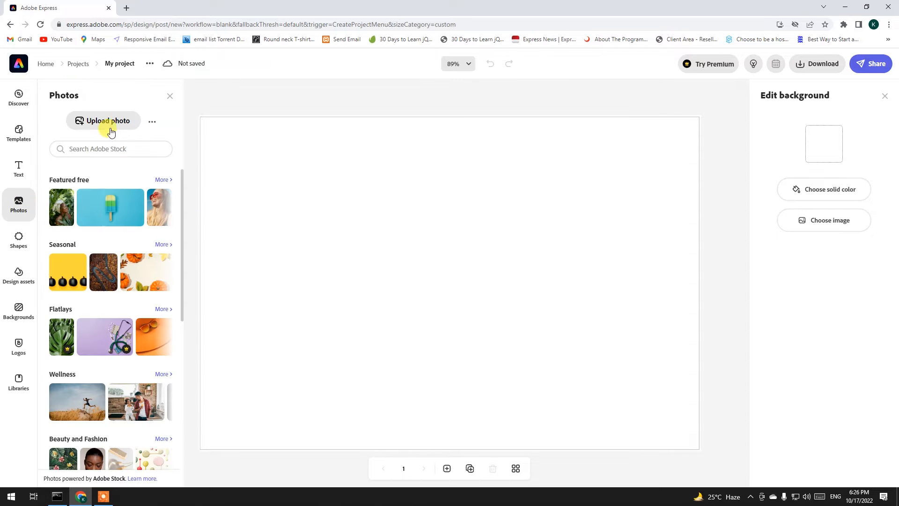
{"action": "left_click", "coordinate": [722, 160]}
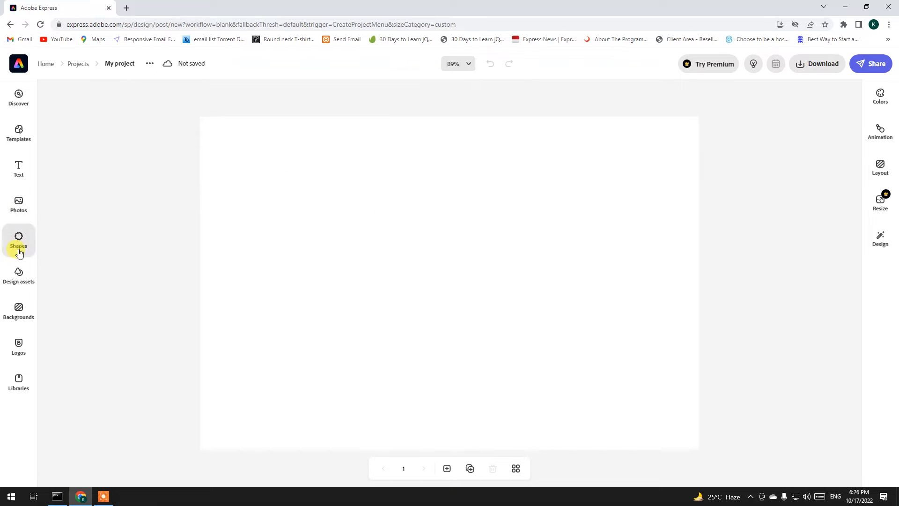
{"action": "left_click", "coordinate": [19, 205]}
{"action": "left_click", "coordinate": [102, 120]}
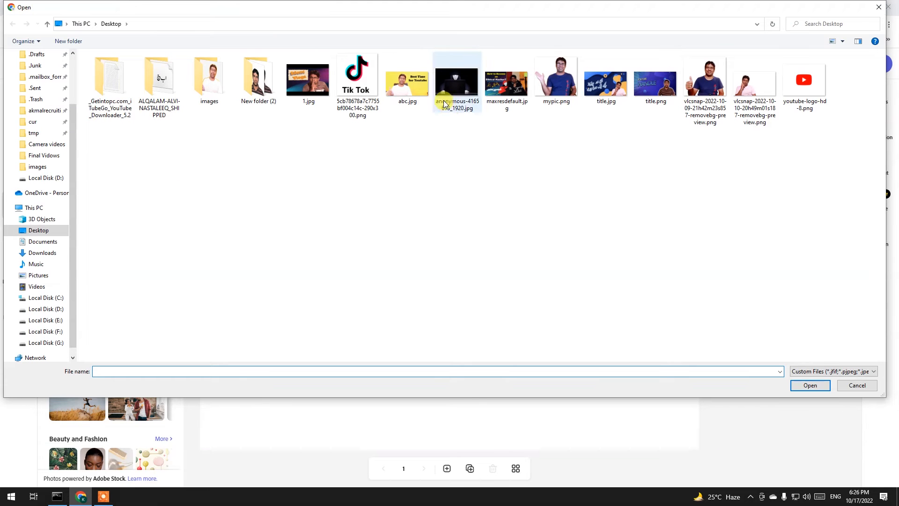
{"action": "double_click", "coordinate": [407, 83]}
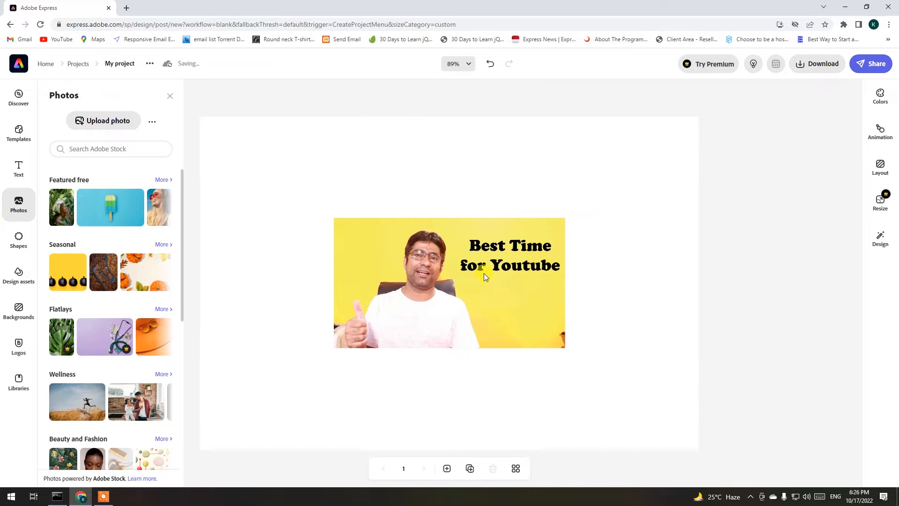
Move the uploaded photo to the upper part of the canvas and remove its background with the automatic cutout
{"action": "left_click", "coordinate": [434, 272]}
{"action": "left_click_drag", "start_coordinate": [471, 280], "coordinate": [463, 214]}
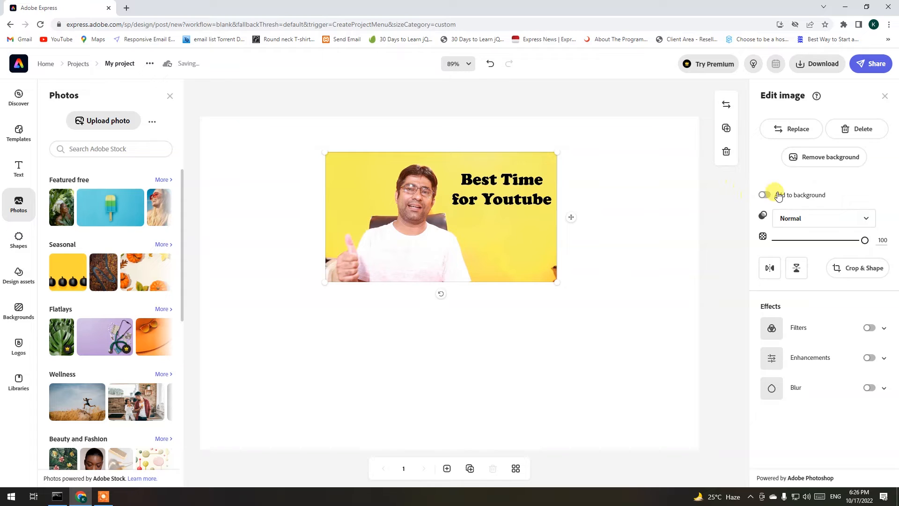
{"action": "left_click", "coordinate": [805, 162]}
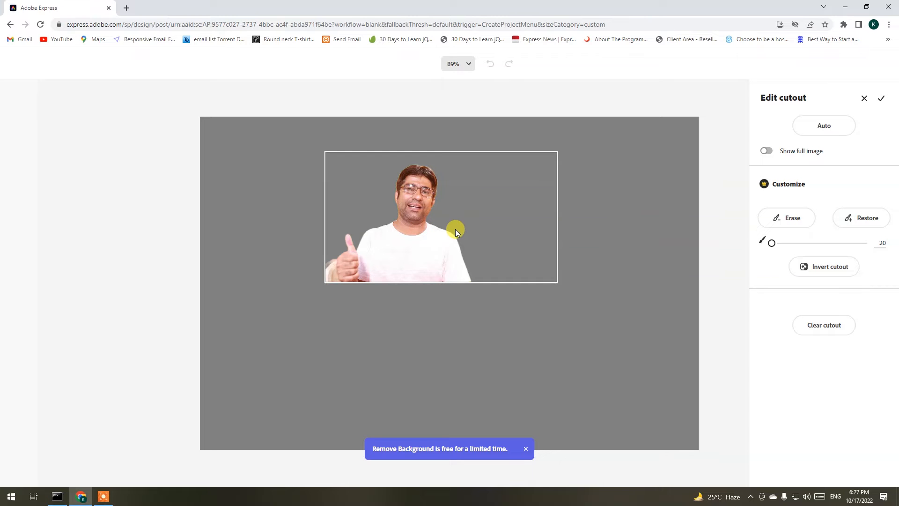
{"action": "left_click", "coordinate": [882, 100]}
Place the cutout in the right half of the canvas and enlarge it, roughly centred vertically
{"action": "left_click_drag", "start_coordinate": [428, 231], "coordinate": [610, 204]}
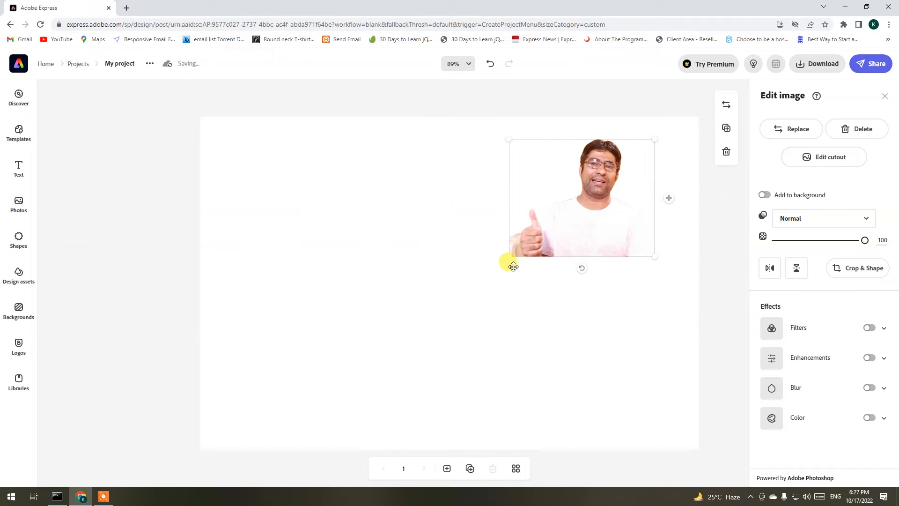
{"action": "left_click_drag", "start_coordinate": [503, 272], "coordinate": [469, 295]}
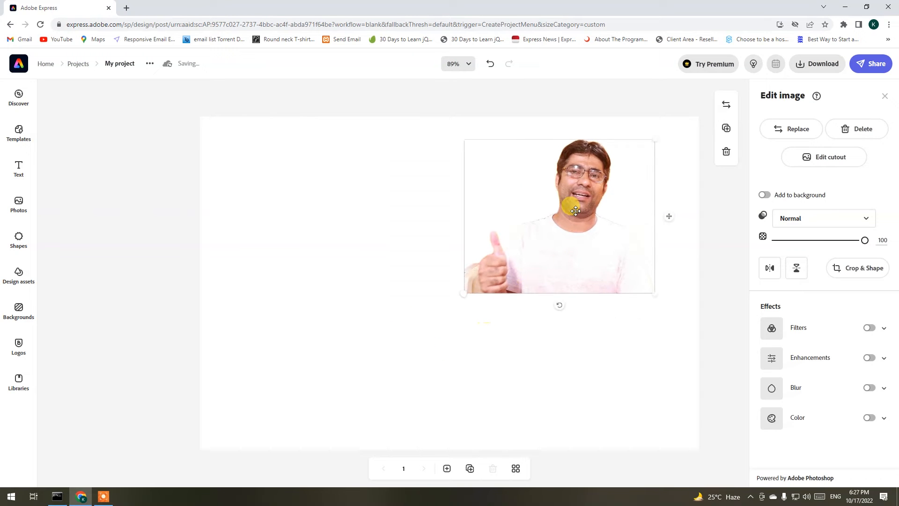
{"action": "left_click_drag", "start_coordinate": [572, 207], "coordinate": [577, 247]}
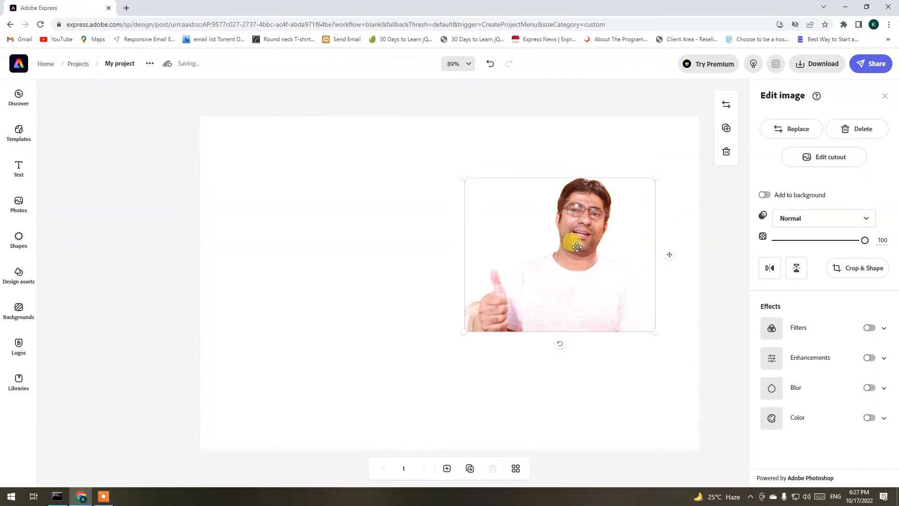
Try the horizontal and vertical flips and the default filter on the cutout, reverting each one
{"action": "left_click", "coordinate": [795, 219]}
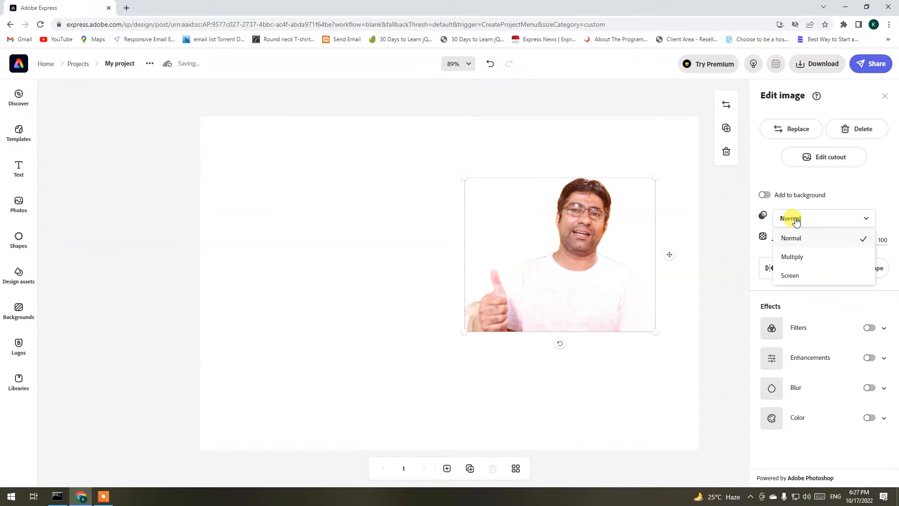
{"action": "left_click", "coordinate": [720, 253]}
{"action": "left_click", "coordinate": [574, 242]}
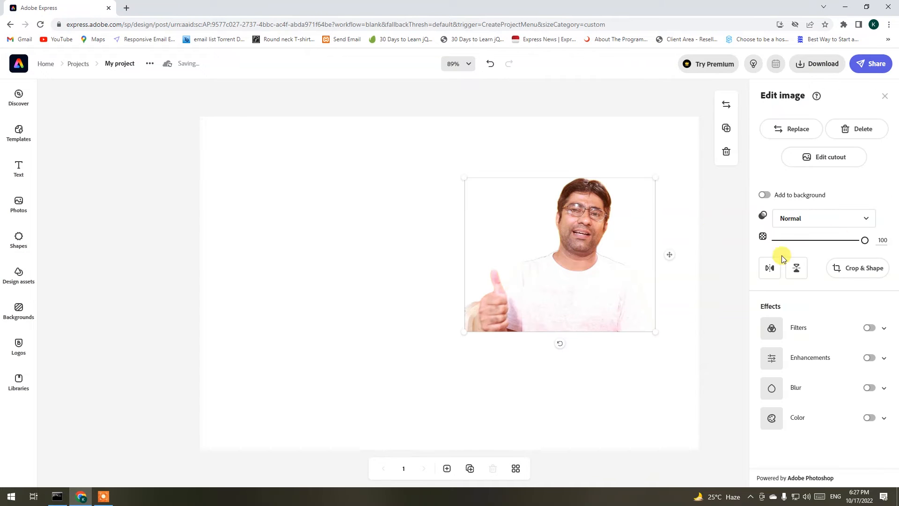
{"action": "left_click", "coordinate": [770, 268]}
{"action": "left_click", "coordinate": [770, 268]}
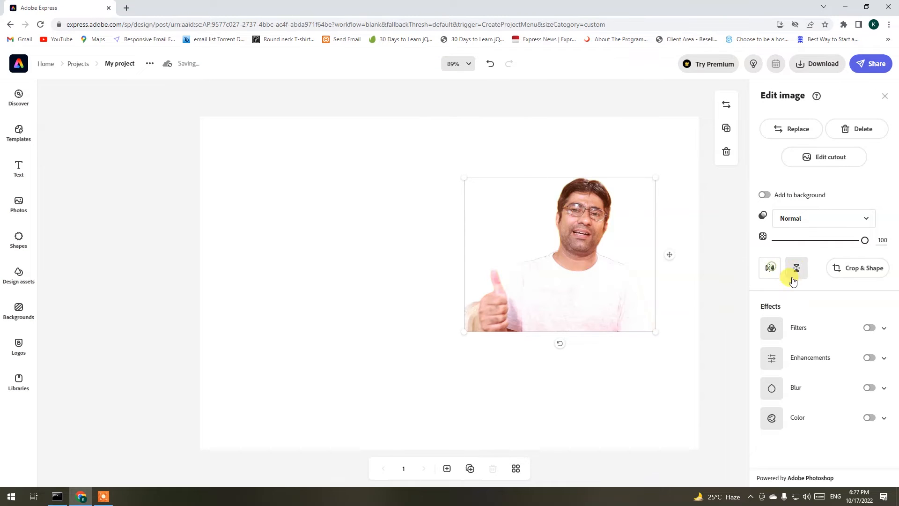
{"action": "left_click", "coordinate": [796, 267]}
{"action": "left_click", "coordinate": [791, 269]}
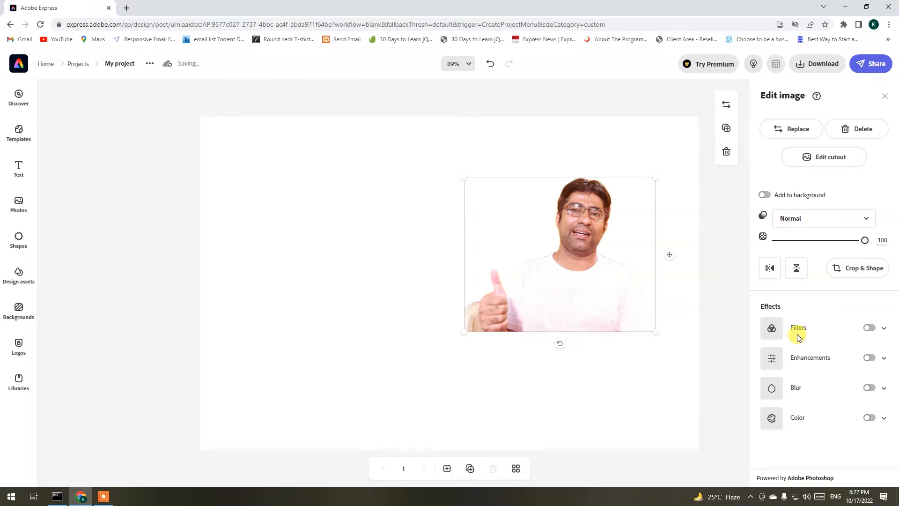
{"action": "left_click", "coordinate": [870, 328]}
{"action": "left_click", "coordinate": [869, 327]}
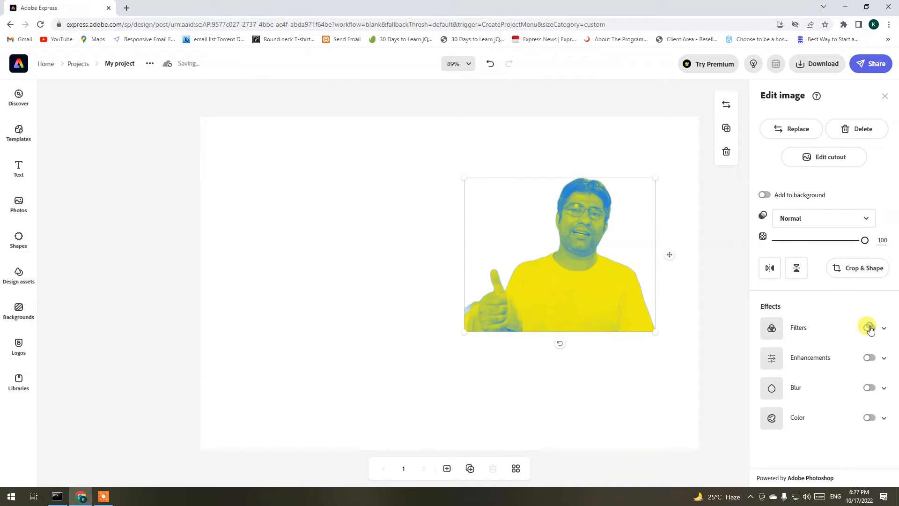
Enable Enhancements with contrast 30 and Blur with strength 5 on the cutout
{"action": "left_click", "coordinate": [804, 359]}
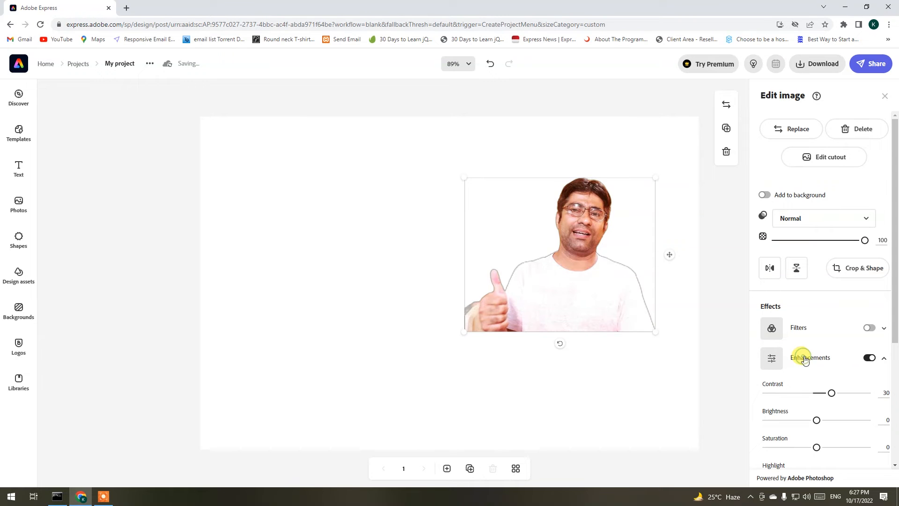
{"action": "scroll", "coordinate": [801, 397], "scroll_direction": "down", "scroll_amount": 4}
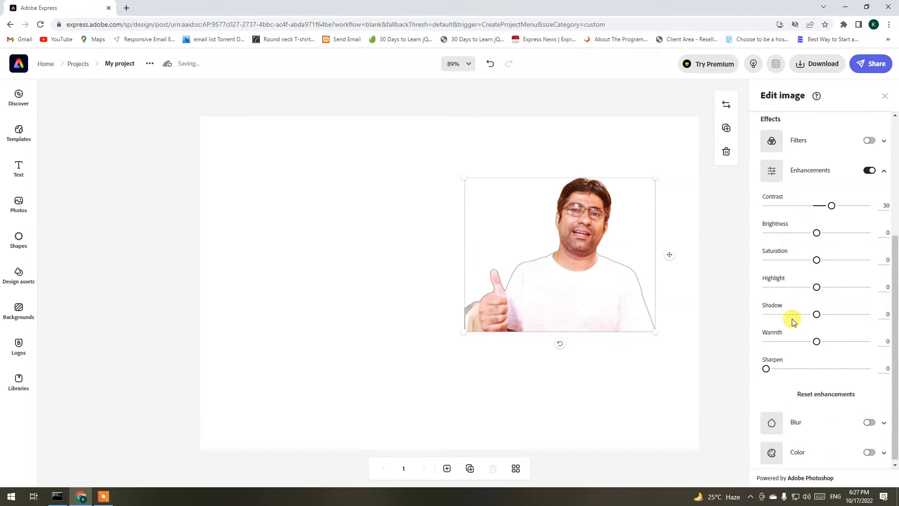
{"action": "scroll", "coordinate": [808, 428], "scroll_direction": "down", "scroll_amount": 1}
{"action": "left_click", "coordinate": [801, 421]}
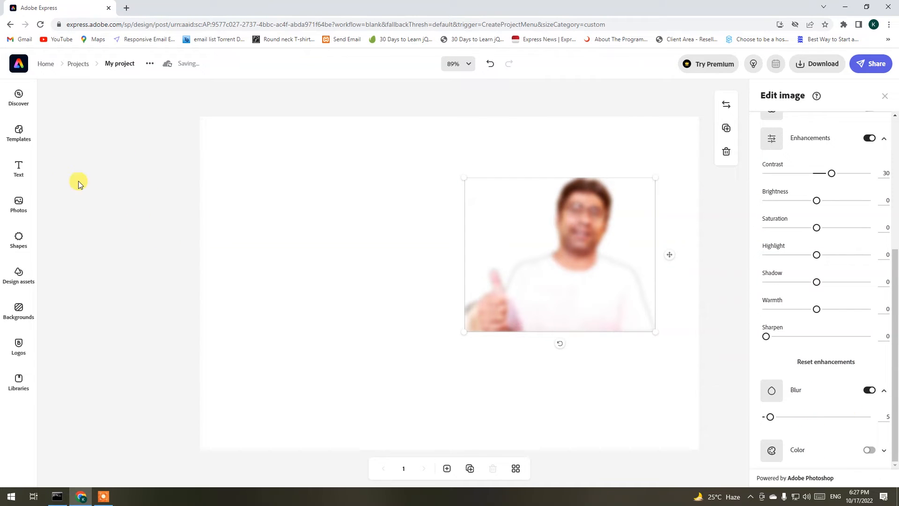
Try to add the premium Learn More text design to the canvas
{"action": "left_click", "coordinate": [20, 136]}
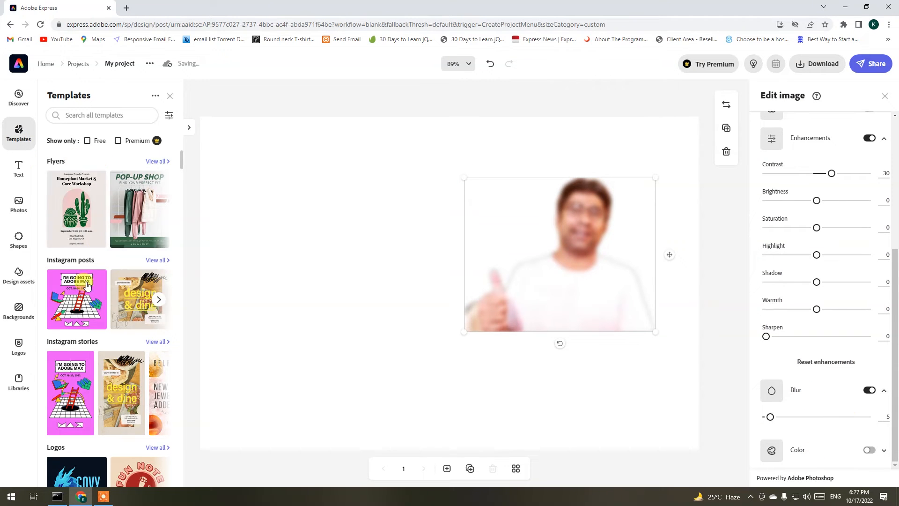
{"action": "left_click", "coordinate": [30, 176]}
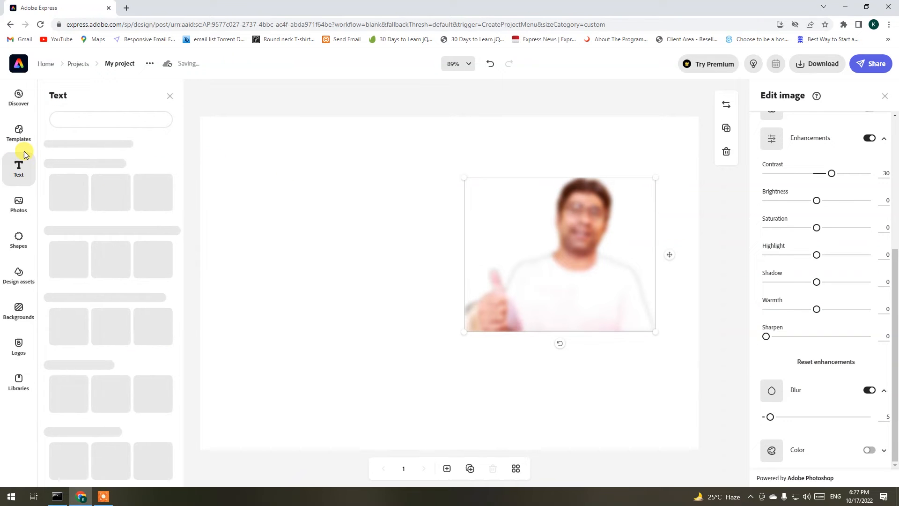
{"action": "left_click_drag", "start_coordinate": [75, 212], "coordinate": [305, 225]}
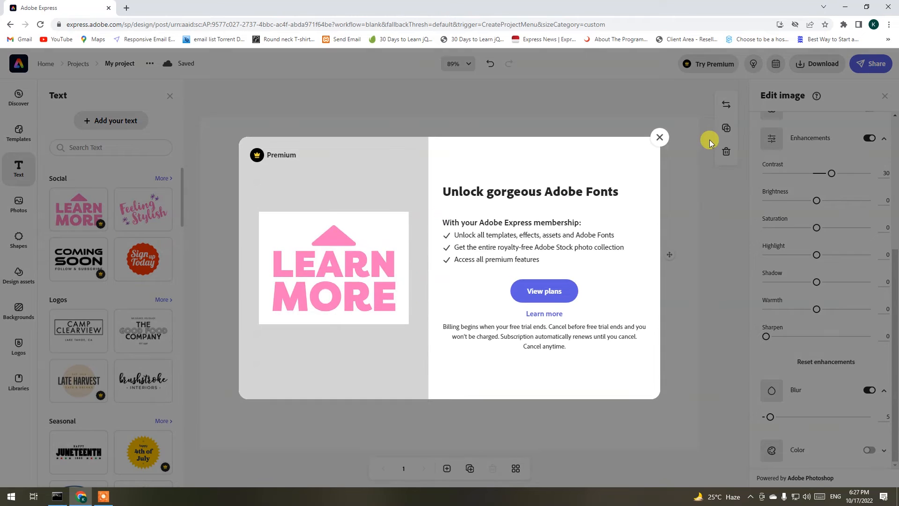
{"action": "left_click", "coordinate": [659, 137]}
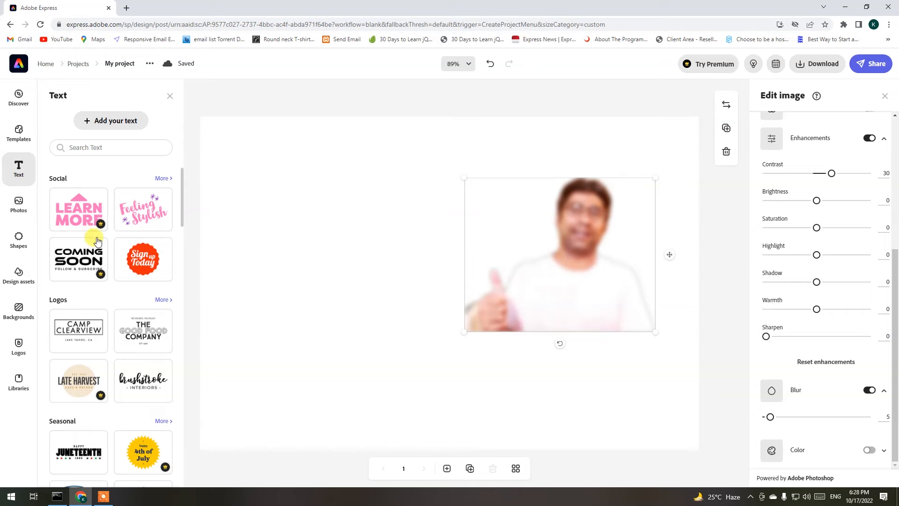
Add the Feeling Stylish text design and position it in the left half of the canvas
{"action": "left_click_drag", "start_coordinate": [130, 207], "coordinate": [311, 153]}
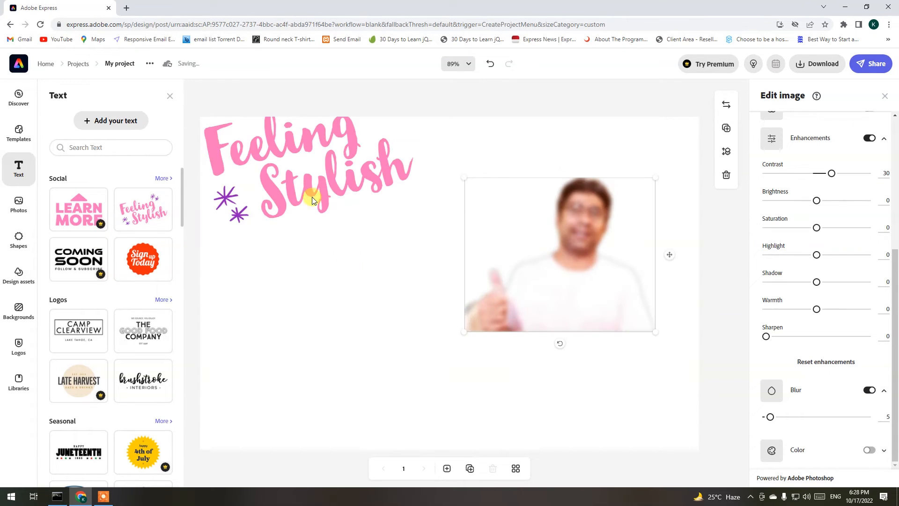
{"action": "left_click_drag", "start_coordinate": [269, 141], "coordinate": [305, 225]}
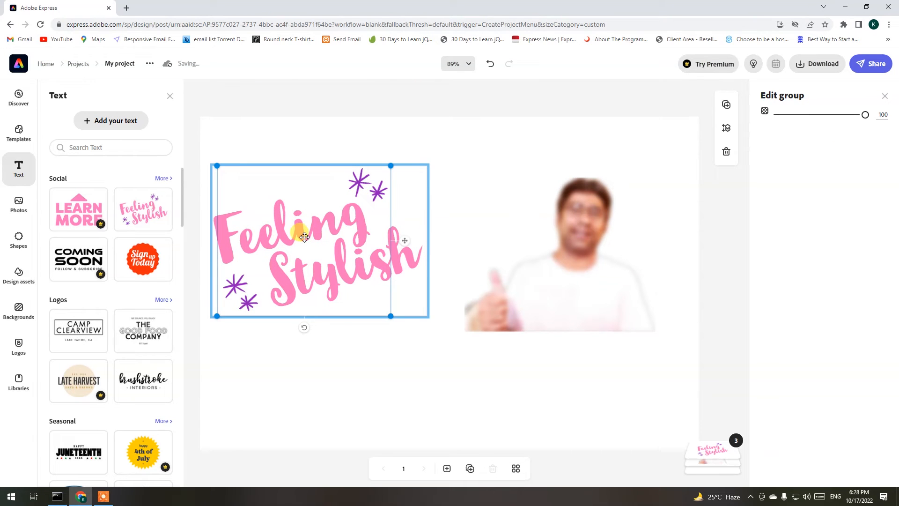
{"action": "left_click", "coordinate": [304, 235]}
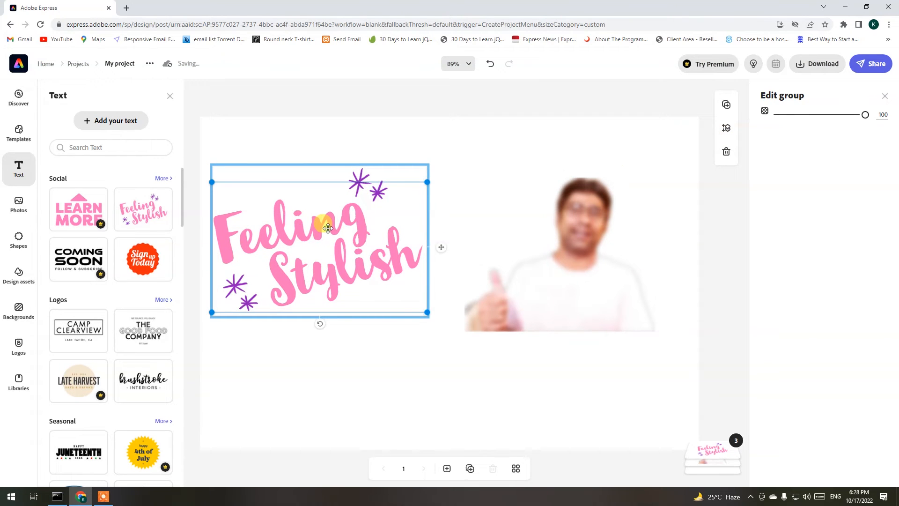
Replace the word Feeling in the text design with the person's first name and move it fully onto the canvas above Stylish
{"action": "left_click", "coordinate": [328, 228]}
{"action": "left_click_drag", "start_coordinate": [820, 150], "coordinate": [803, 122]}
{"action": "left_click", "coordinate": [696, 139]}
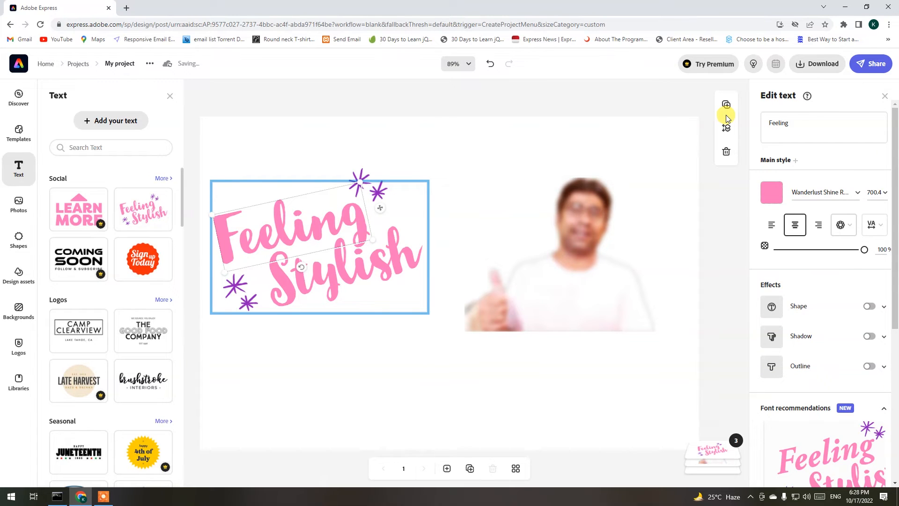
{"action": "double_click", "coordinate": [798, 123]}
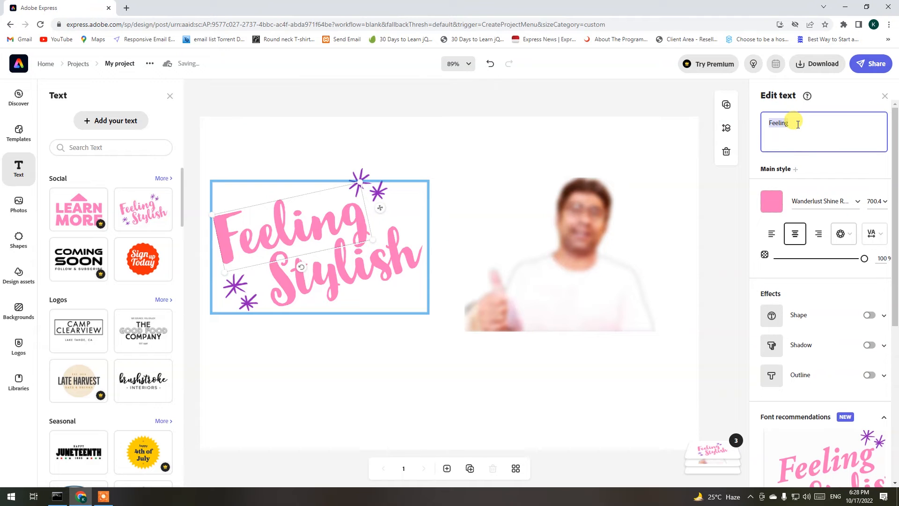
{"action": "type", "text": "Khurram"}
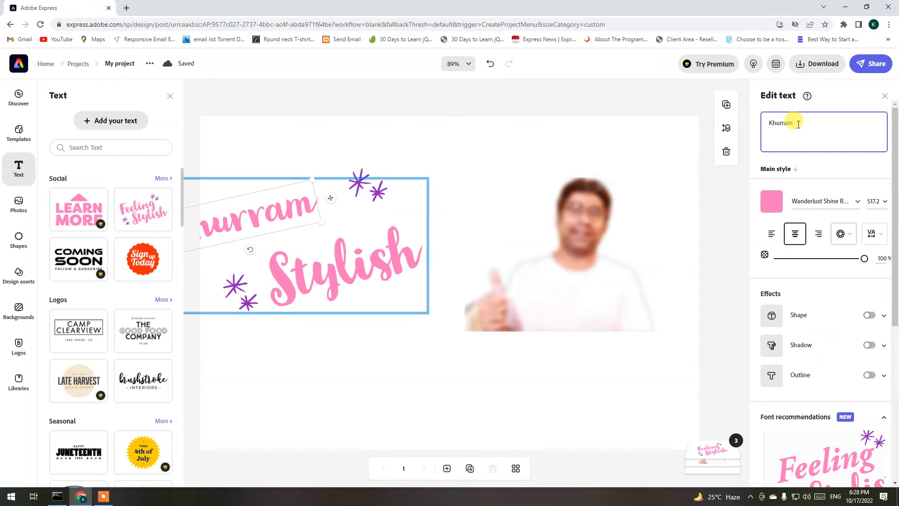
{"action": "left_click_drag", "start_coordinate": [274, 193], "coordinate": [321, 191]}
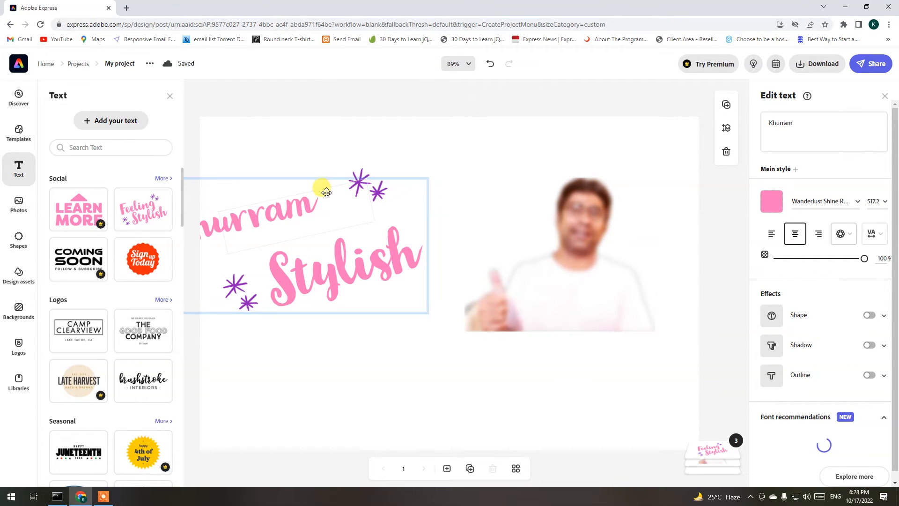
Browse the stock photo categories down to the end of the list
{"action": "left_click", "coordinate": [24, 214]}
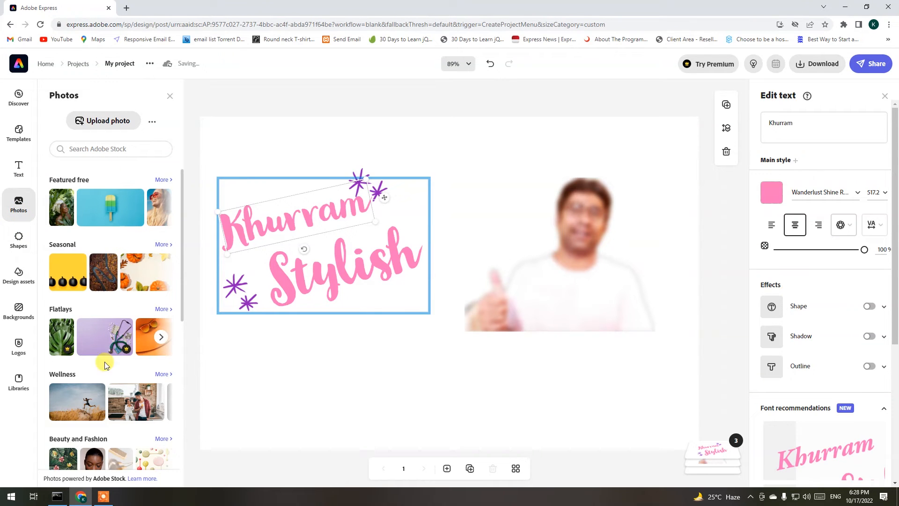
{"action": "left_click_drag", "start_coordinate": [181, 181], "coordinate": [178, 327]}
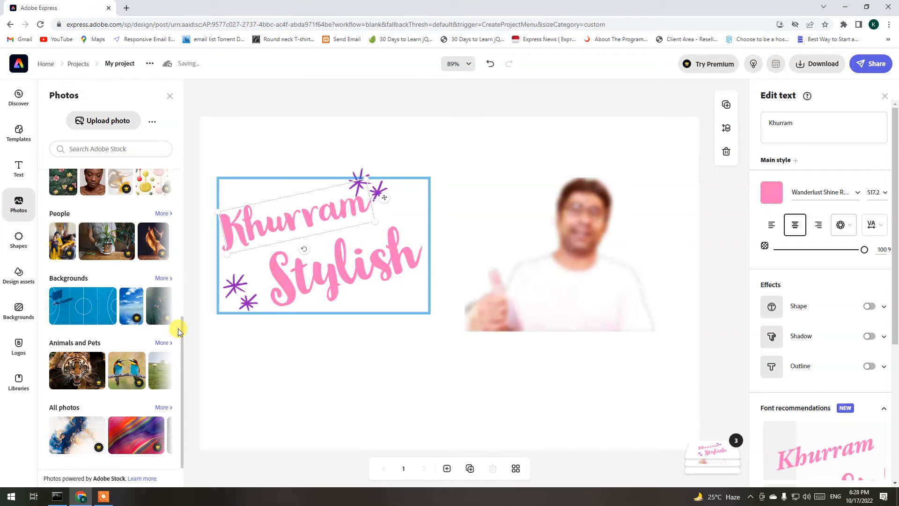
Fill the canvas background with the red and blue starry nebula image from the Space backgrounds category
{"action": "left_click", "coordinate": [17, 237]}
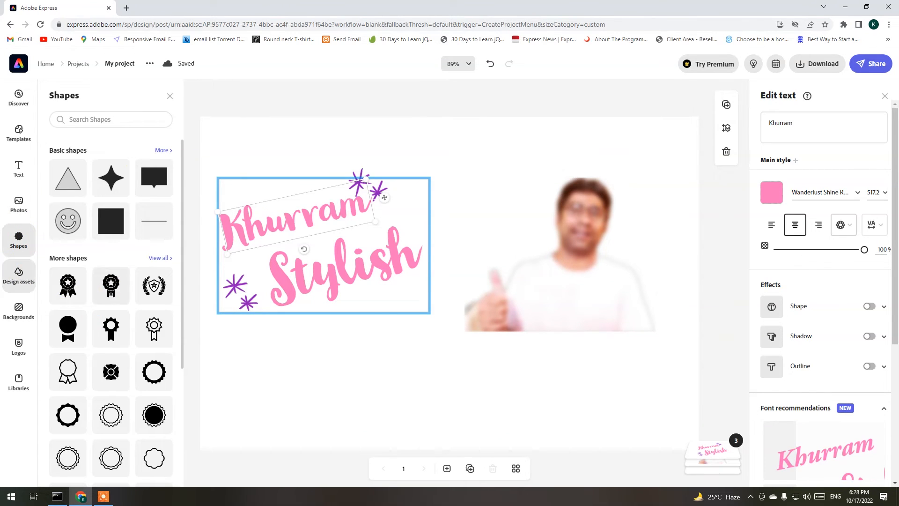
{"action": "left_click", "coordinate": [22, 314]}
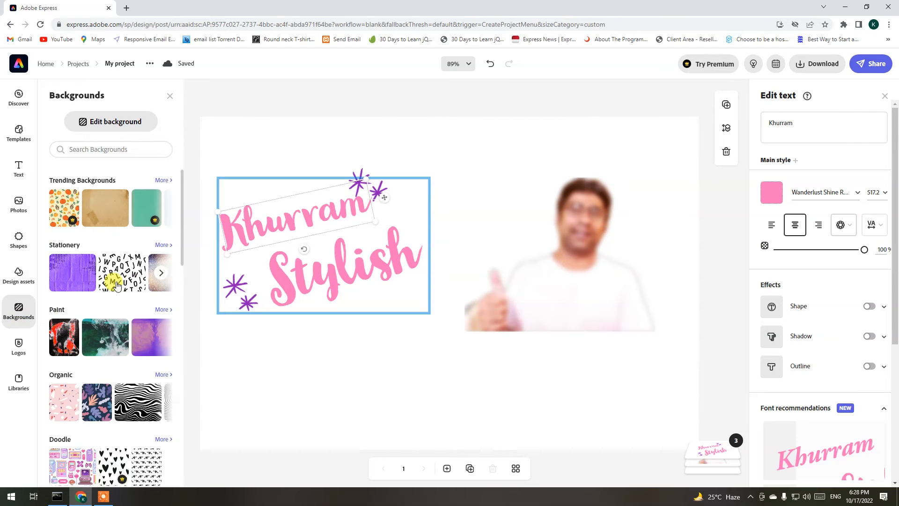
{"action": "scroll", "coordinate": [120, 299], "scroll_direction": "down", "scroll_amount": 3}
{"action": "scroll", "coordinate": [120, 300], "scroll_direction": "down", "scroll_amount": 6}
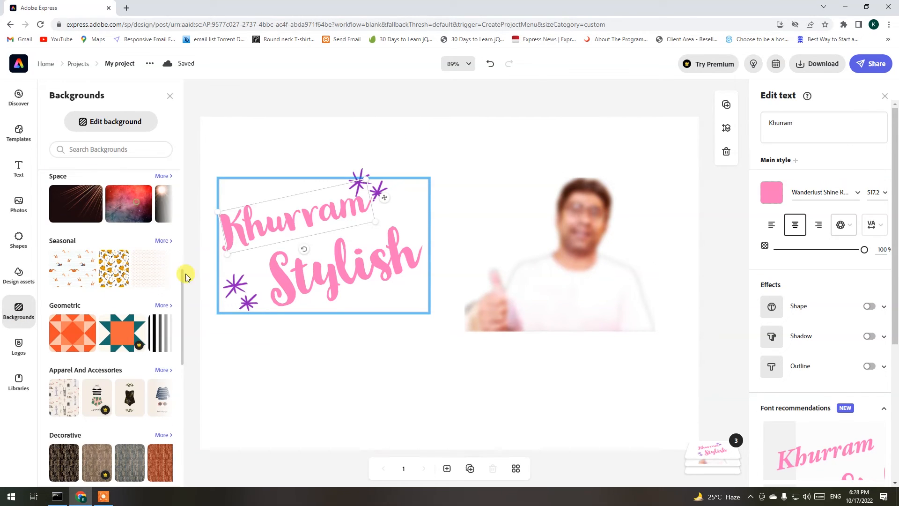
{"action": "left_click_drag", "start_coordinate": [159, 205], "coordinate": [395, 243]}
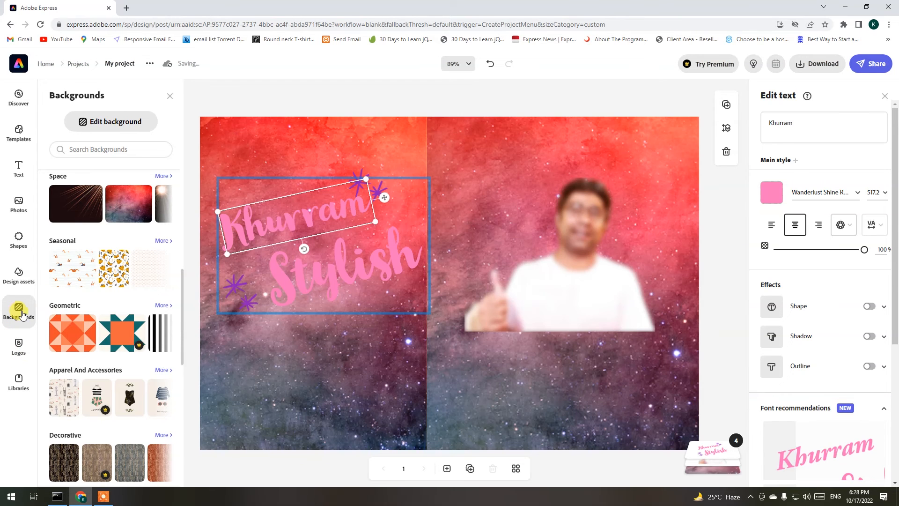
Look at the logo, library and discovery resources, dismissing the premium membership offer
{"action": "left_click", "coordinate": [29, 347]}
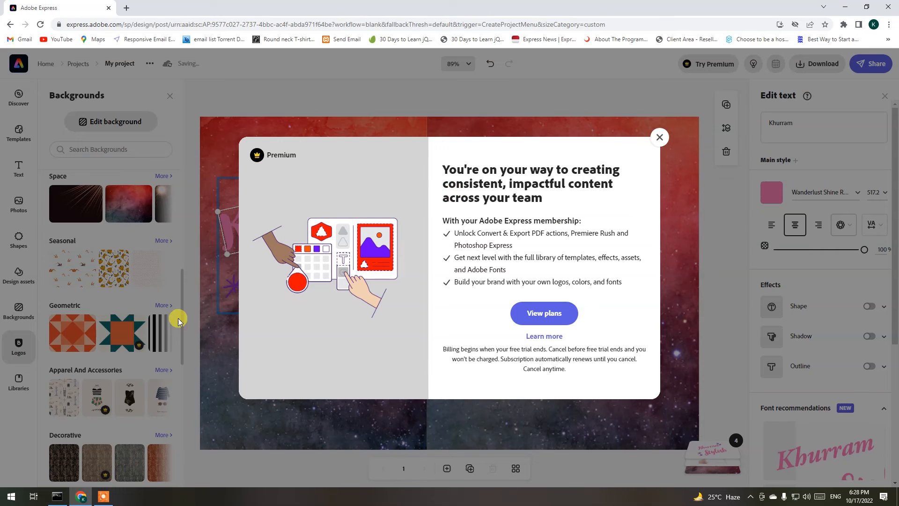
{"action": "left_click", "coordinate": [659, 138]}
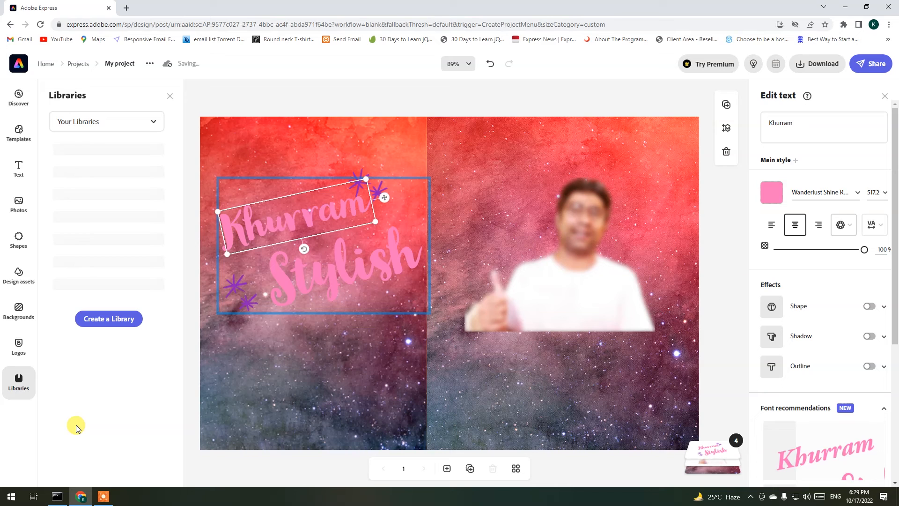
{"action": "left_click", "coordinate": [17, 100]}
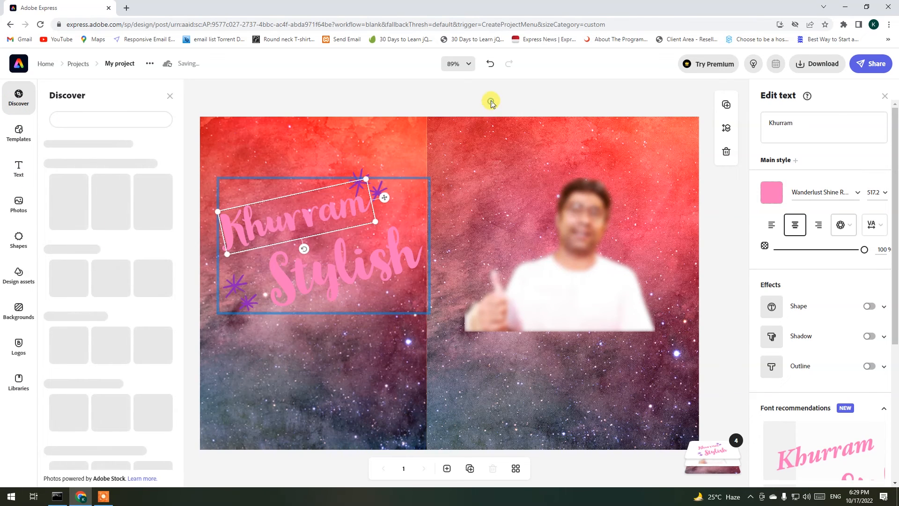
Deselect the text design and select the cut-out photo of the man for editing
{"action": "left_click", "coordinate": [491, 102]}
{"action": "left_click", "coordinate": [562, 267]}
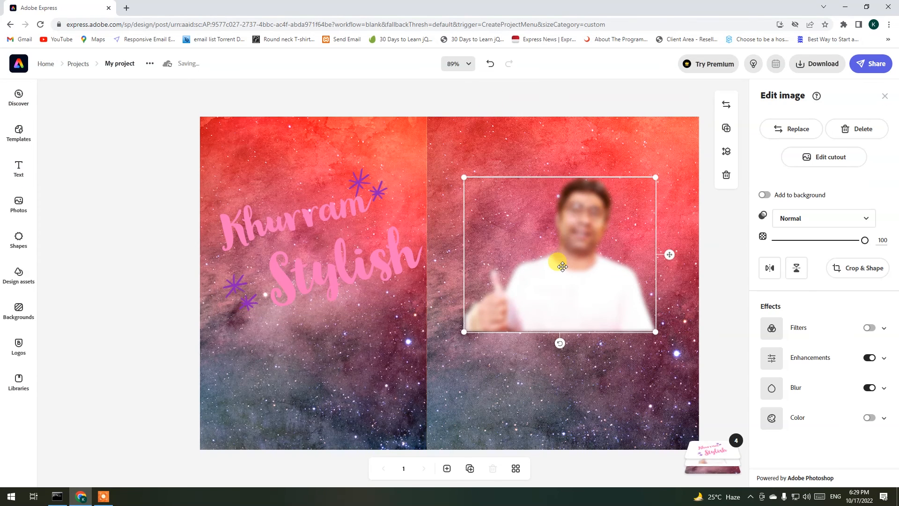